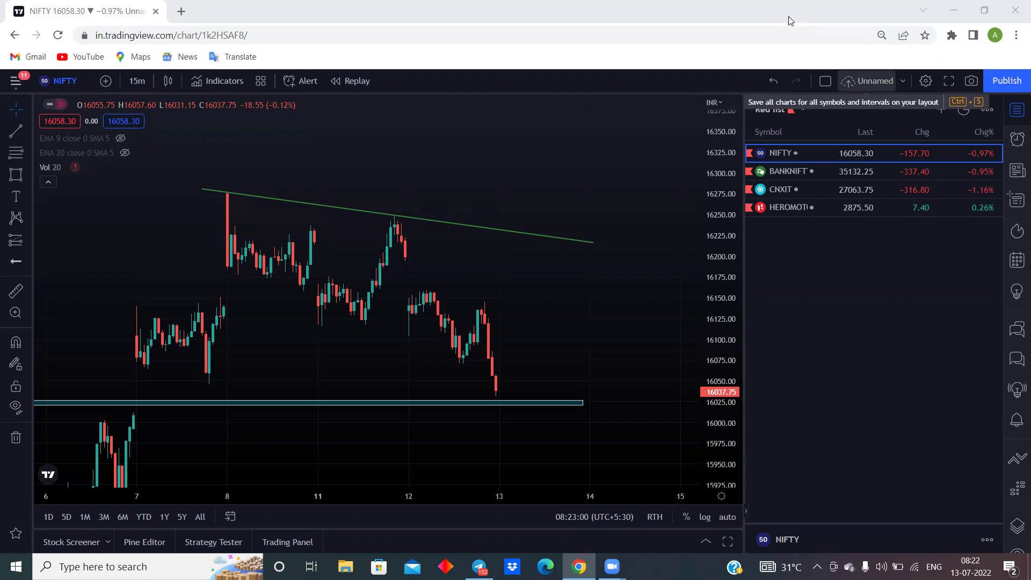
Switch the symbol panel to the Watchlist and review its index and sector quotes
left_click_drag(727, 271, 723, 301)
left_click(782, 111)
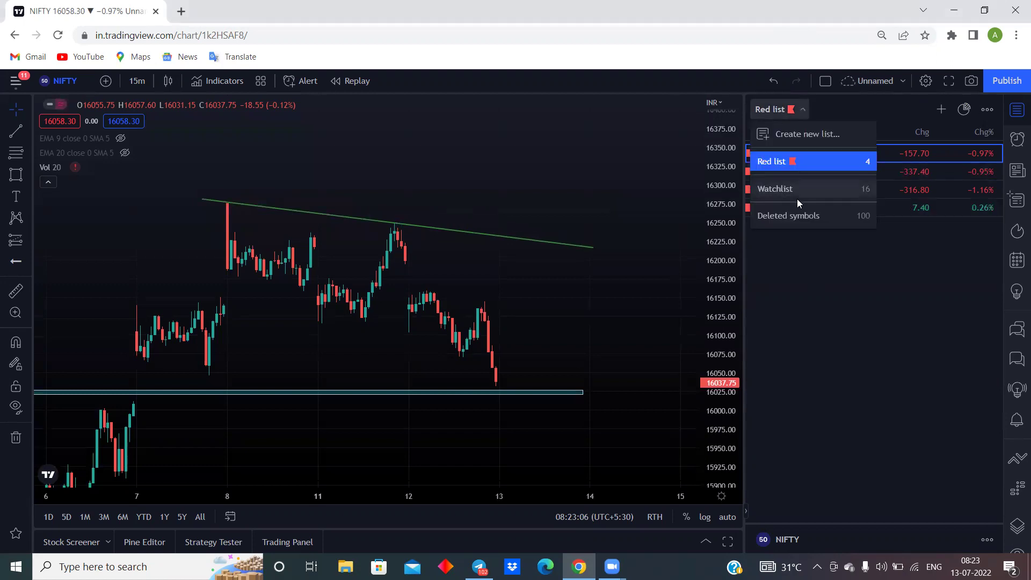
left_click(796, 188)
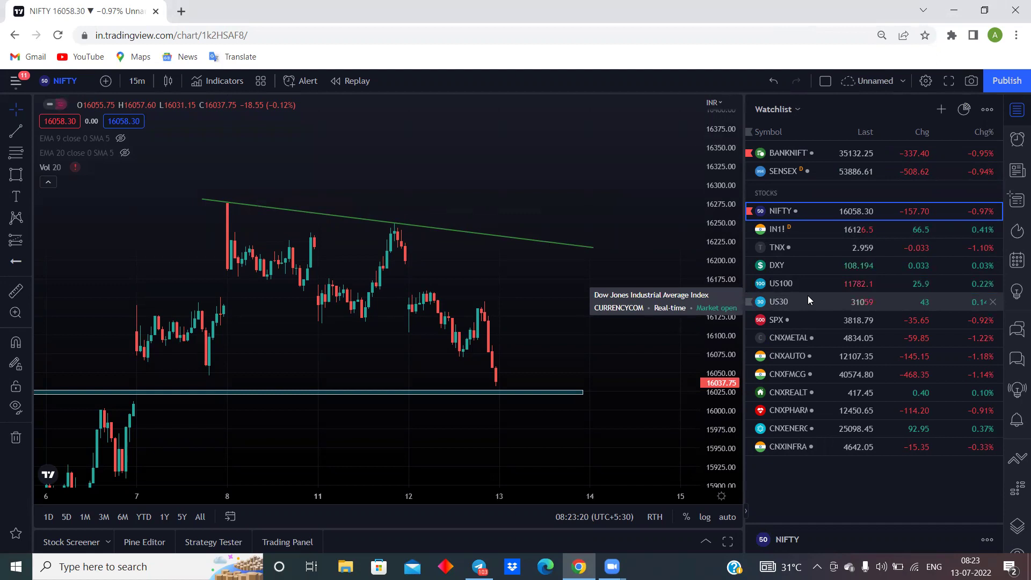
left_click(791, 115)
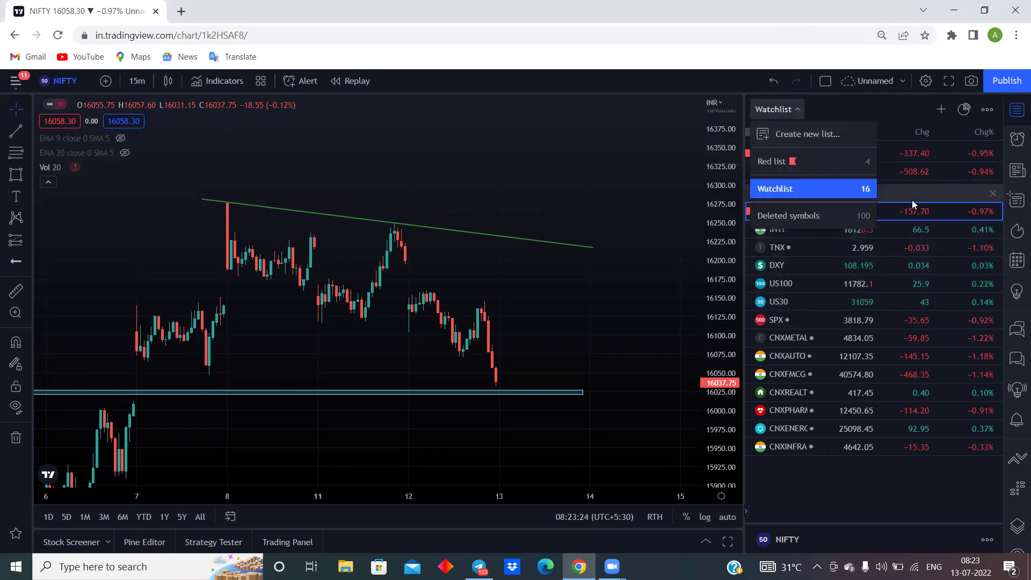
left_click(680, 270)
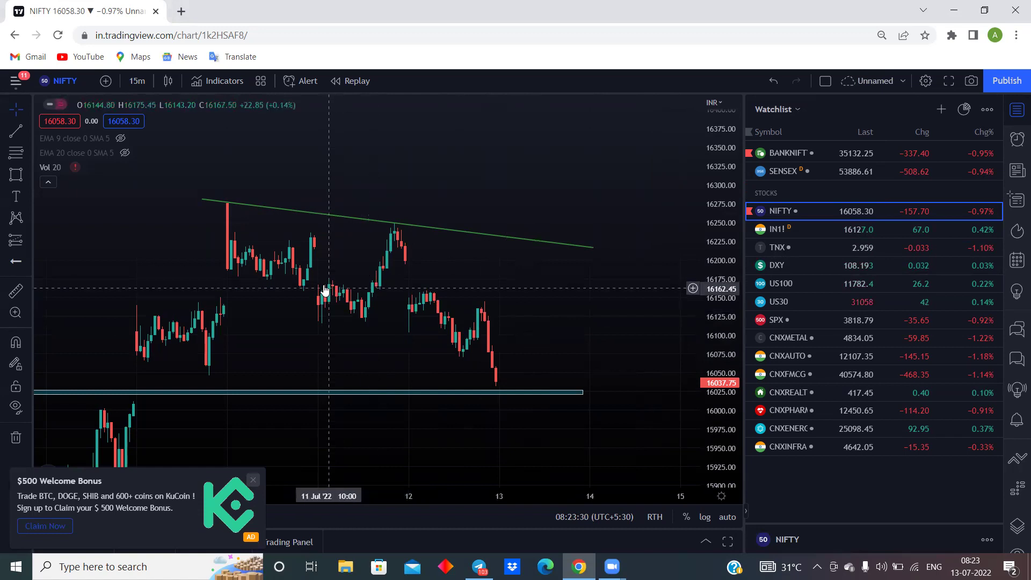
Draw a rectangle on the NIFTY chart from about 16157 to 16127, spanning 8 to 14 July, and delete it again
left_click(21, 178)
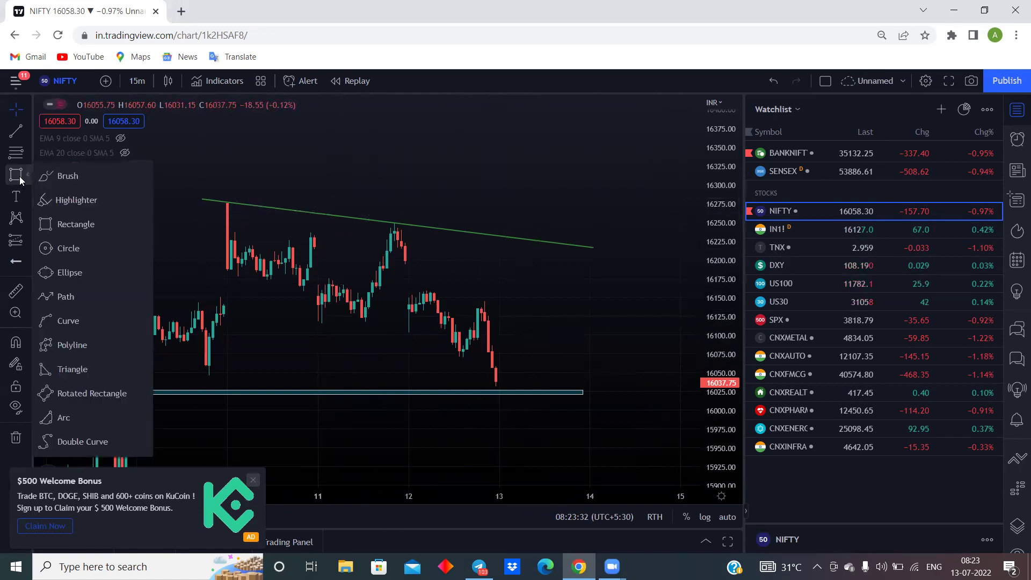
left_click(22, 179)
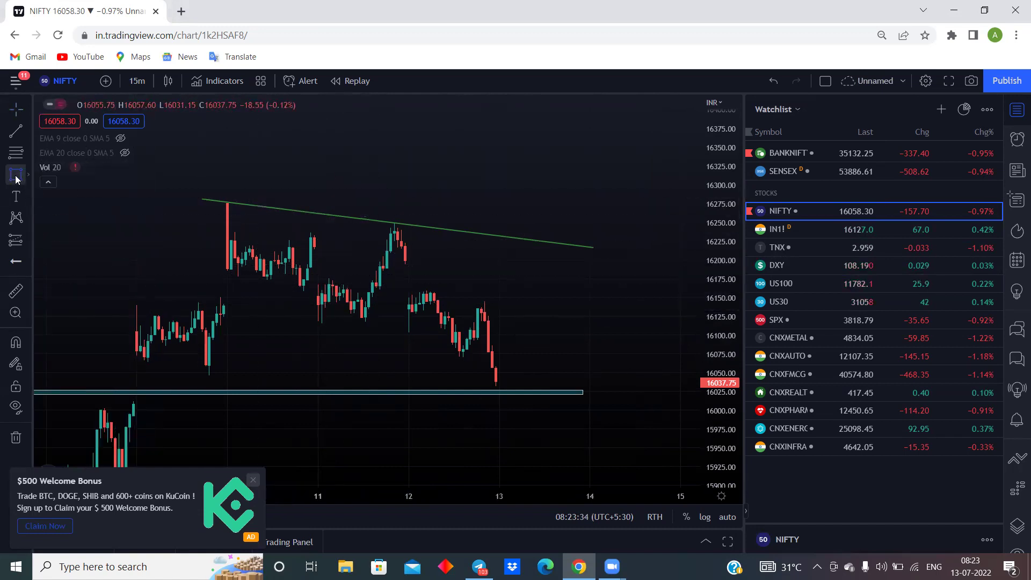
mouse_move(314, 292)
left_mouse_down()
mouse_move(637, 320)
mouse_move(618, 315)
left_mouse_up()
left_click(635, 352)
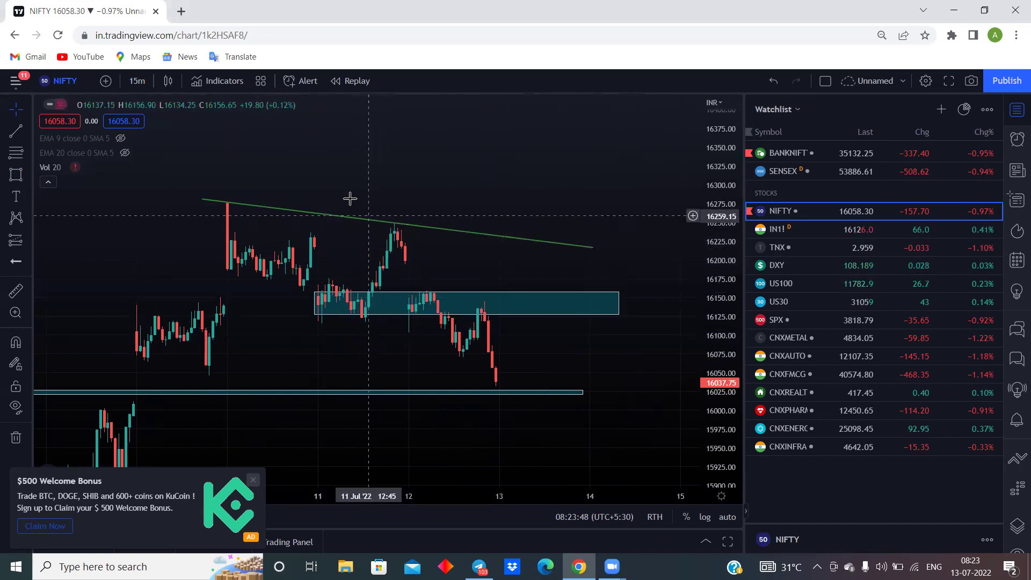
left_click(254, 480)
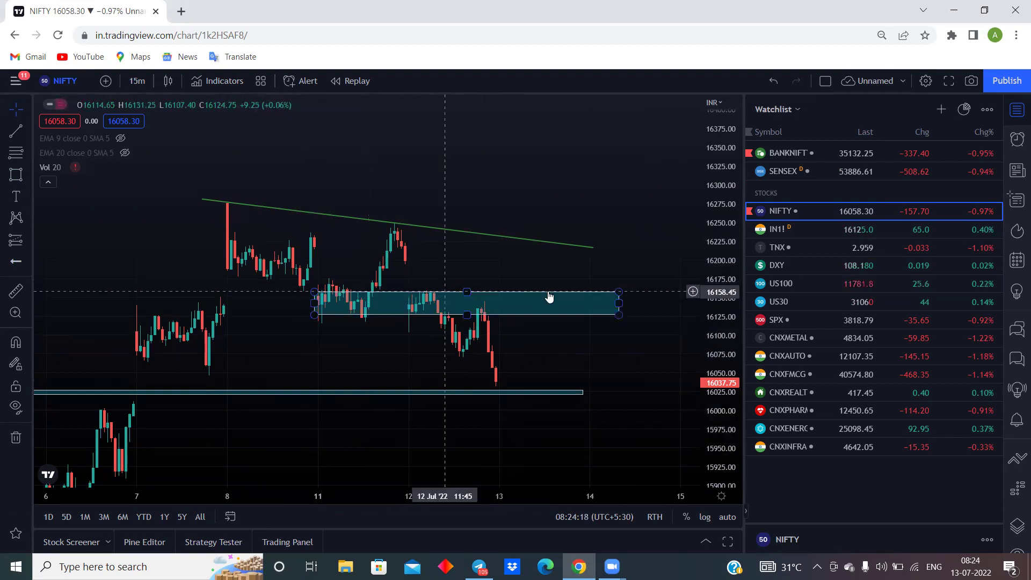
left_click(620, 316)
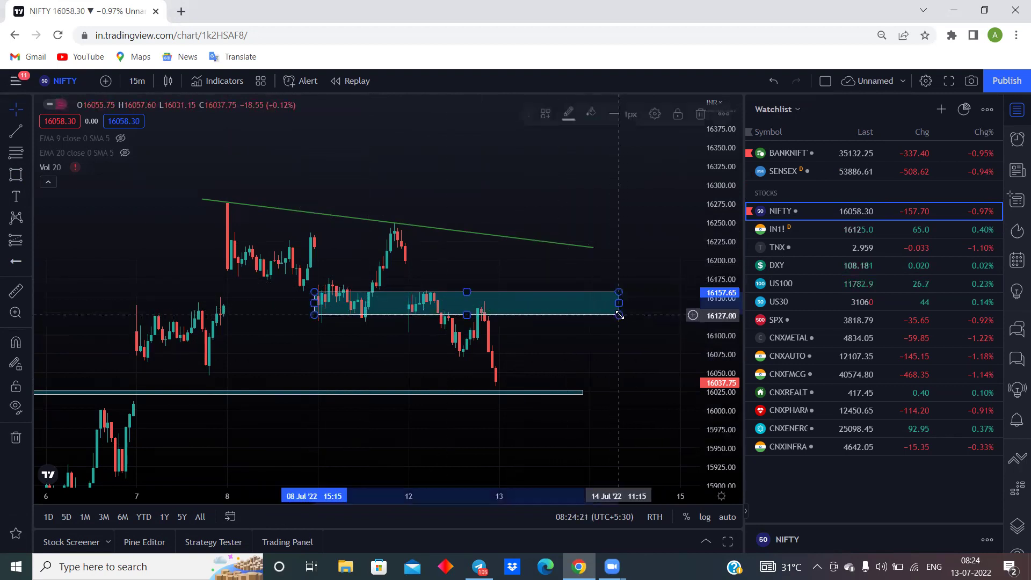
left_click(698, 115)
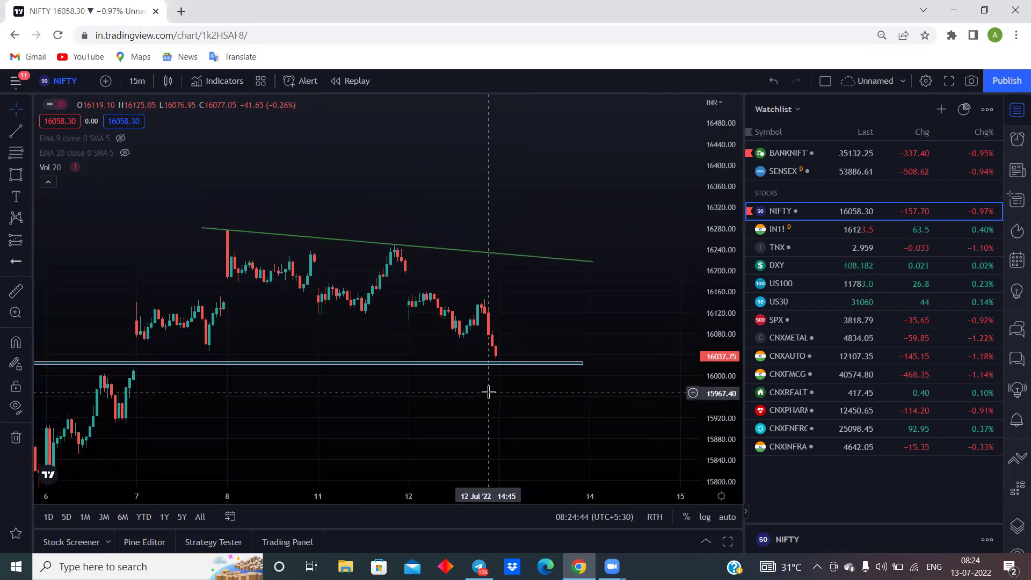
Examine the NIFTY 15-minute price action between the descending trendline and the support zone near 16025
left_click_drag(488, 392, 529, 359)
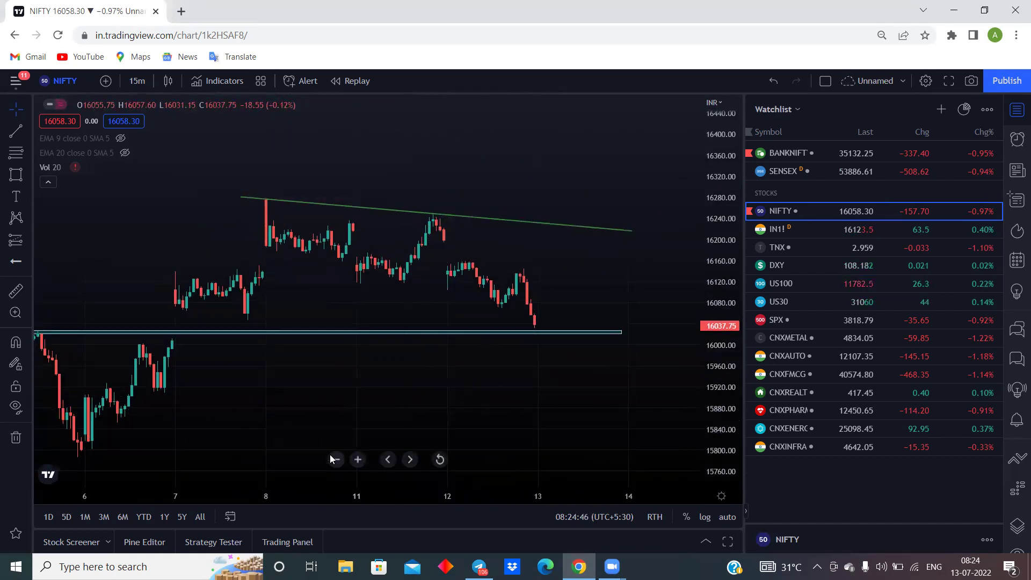
left_click(334, 459)
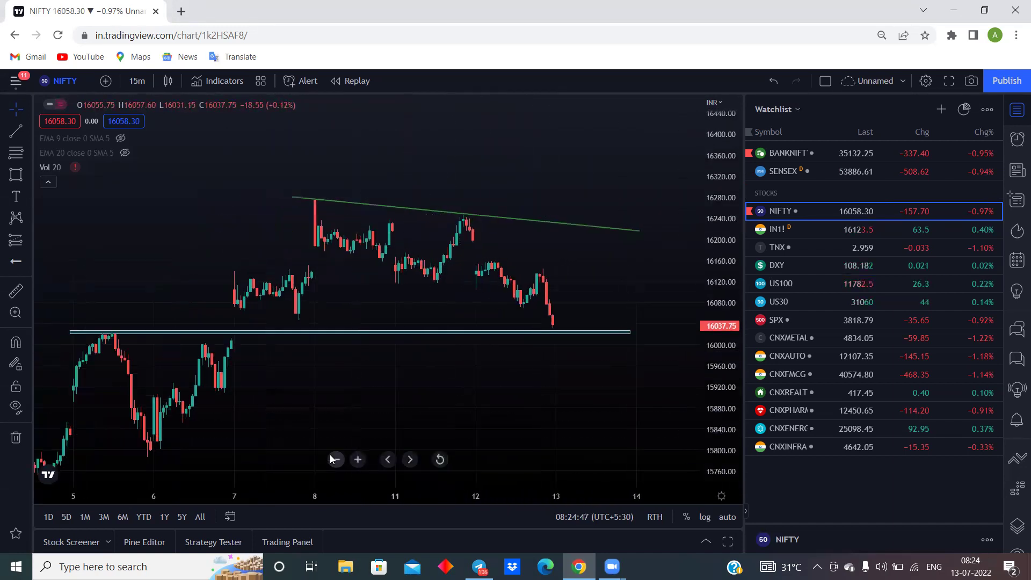
left_click(357, 459)
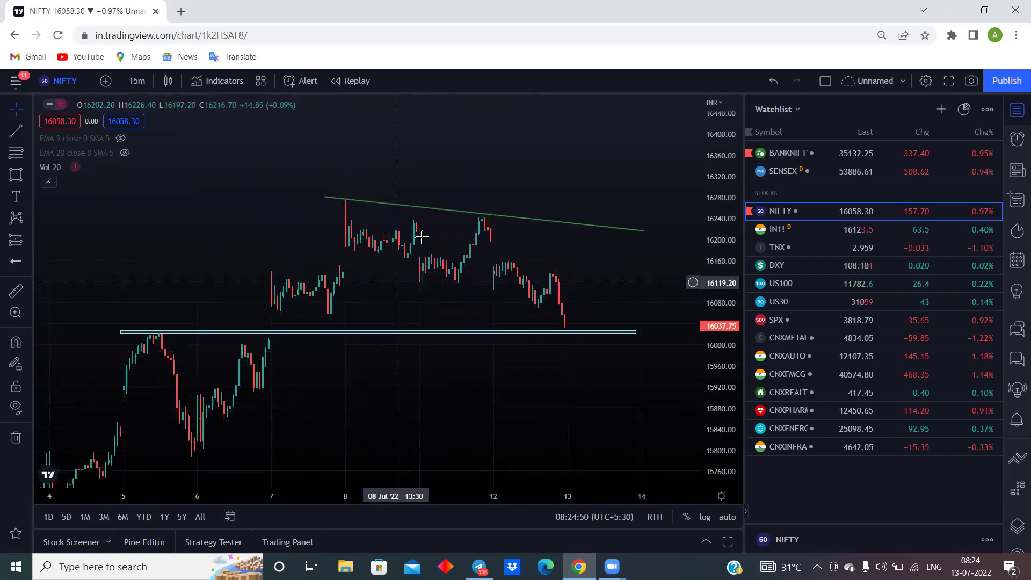
left_click_drag(169, 346, 183, 318)
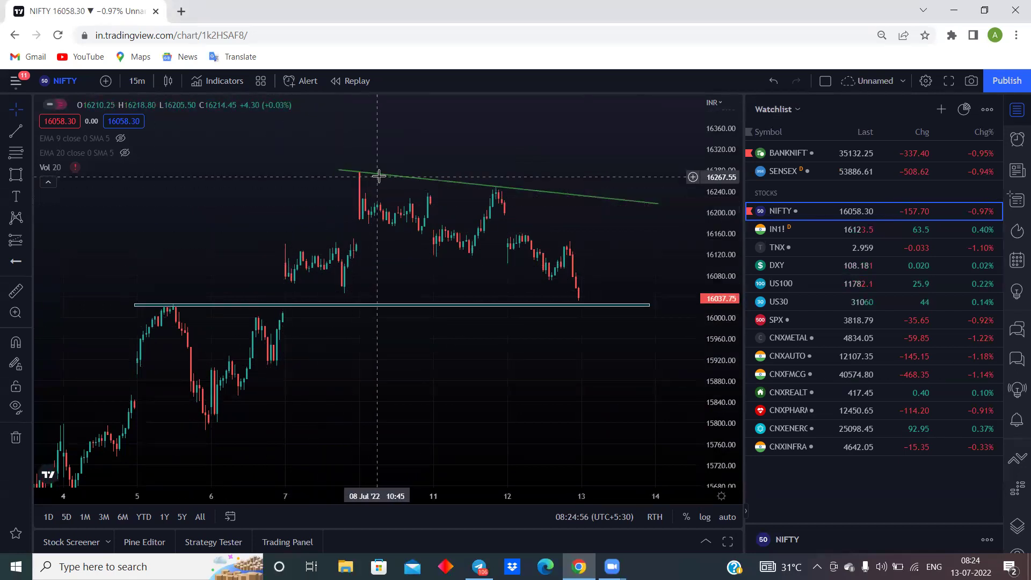
left_click(590, 305)
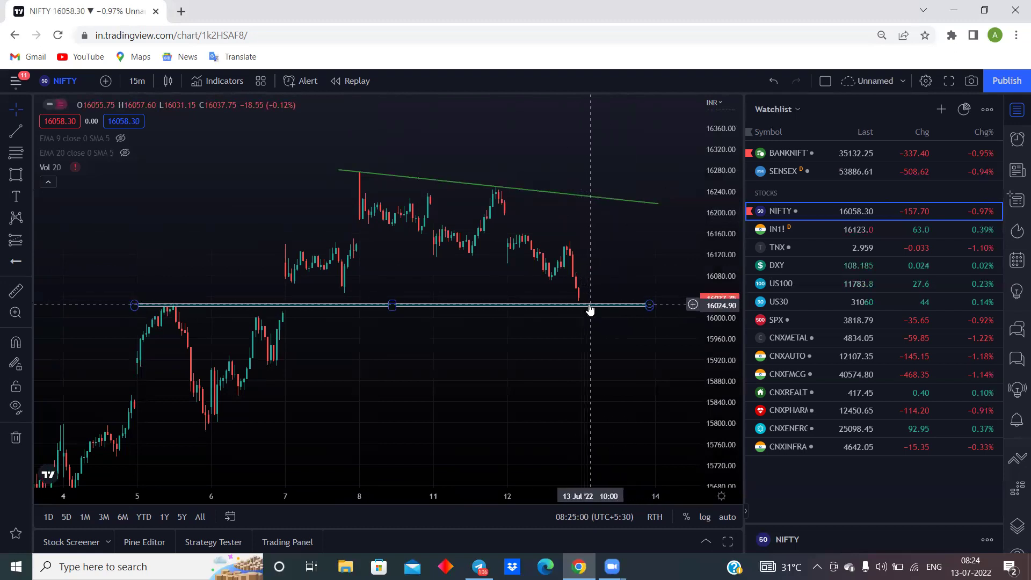
left_click(596, 375)
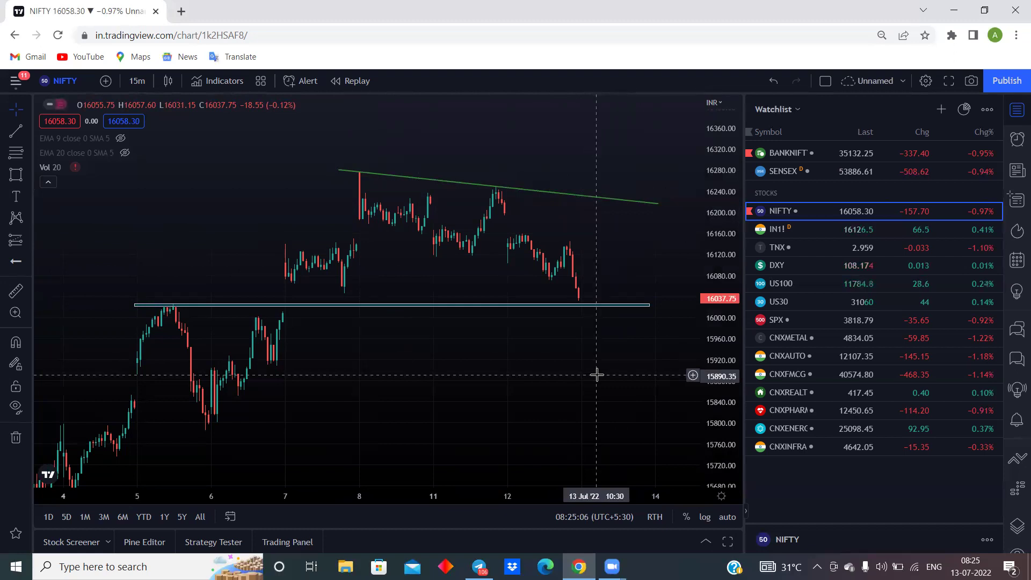
Switch to Telegram, read the latest posts in the Chiku Charts channel, and return to the NIFTY chart
left_click(479, 566)
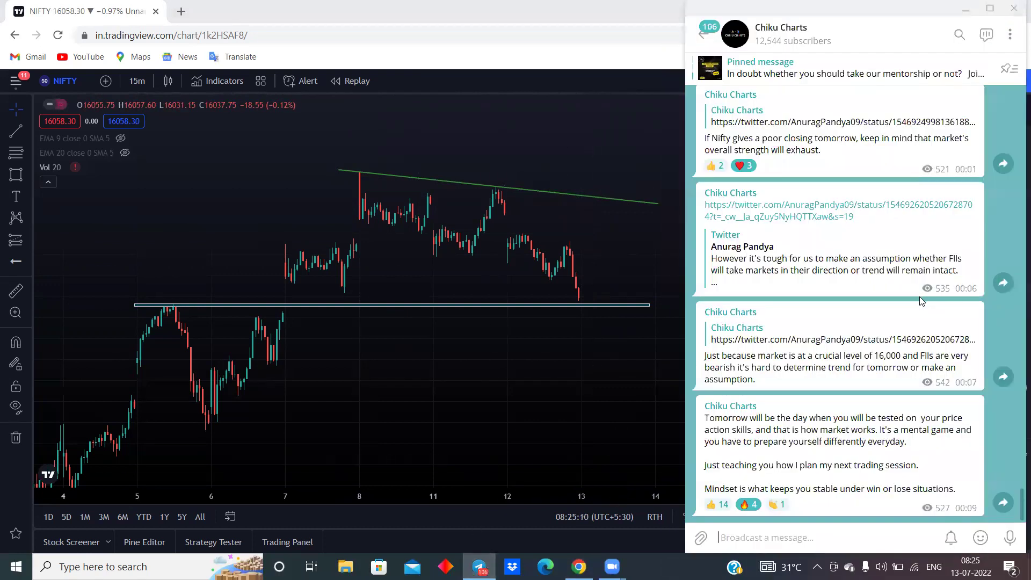
mouse_move(921, 307)
left_click(965, 8)
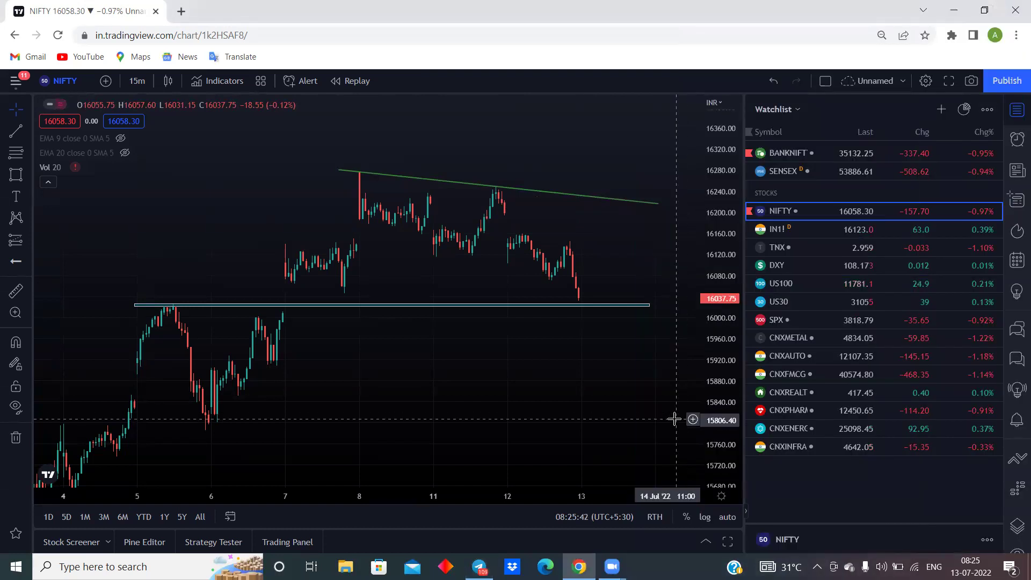
Change the NIFTY chart interval to 1 day and examine the candles from May to July
left_click(134, 86)
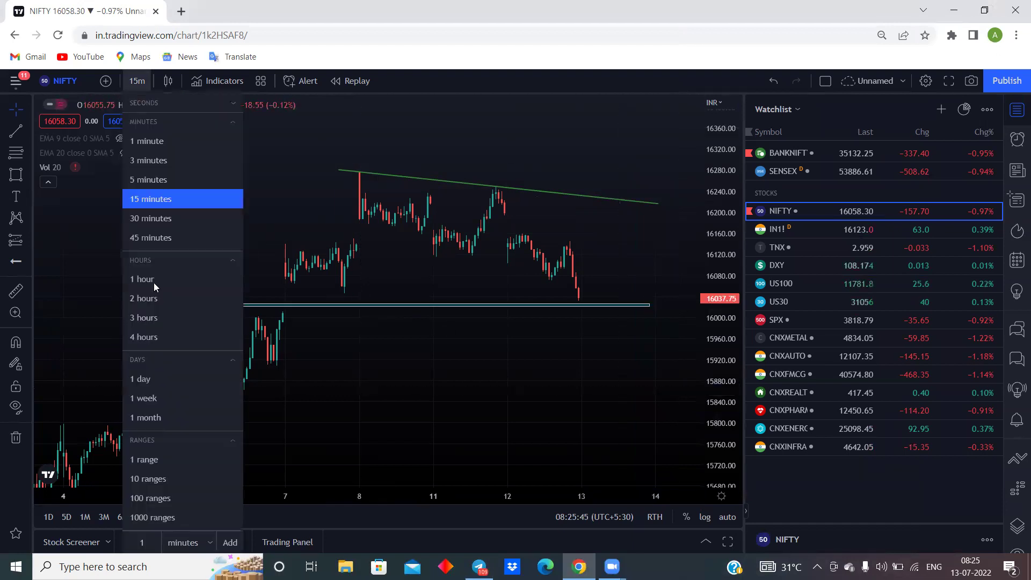
left_click(153, 373)
left_click_drag(719, 345, 725, 505)
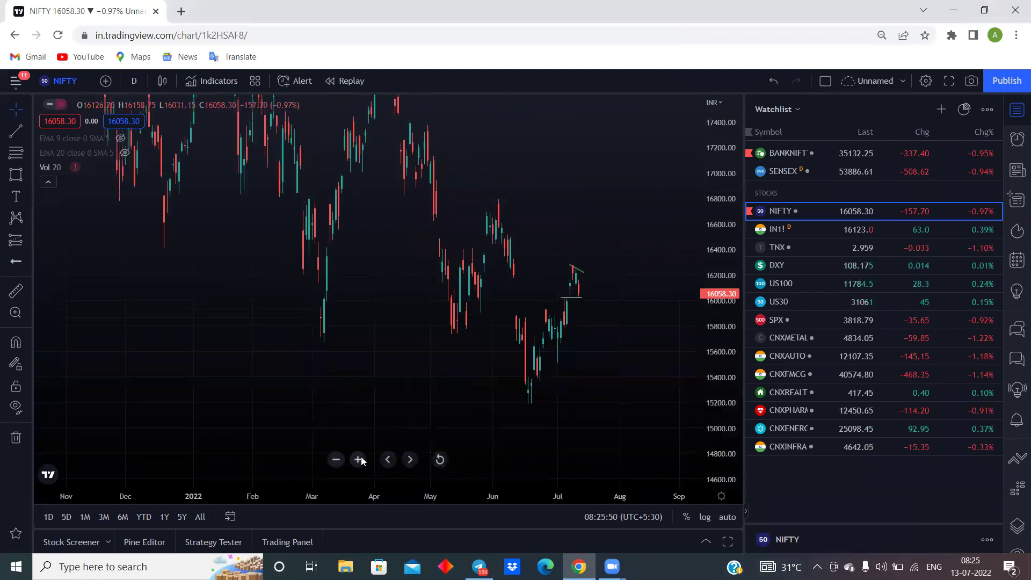
left_click(359, 459)
left_click(358, 459)
left_click(360, 459)
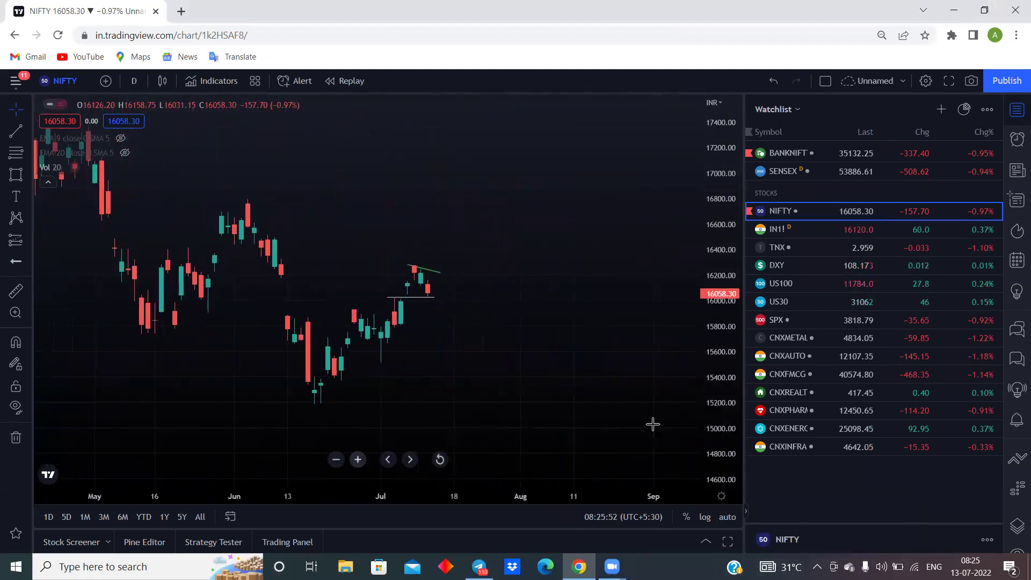
left_click_drag(713, 377, 723, 258)
left_click_drag(621, 203, 639, 172)
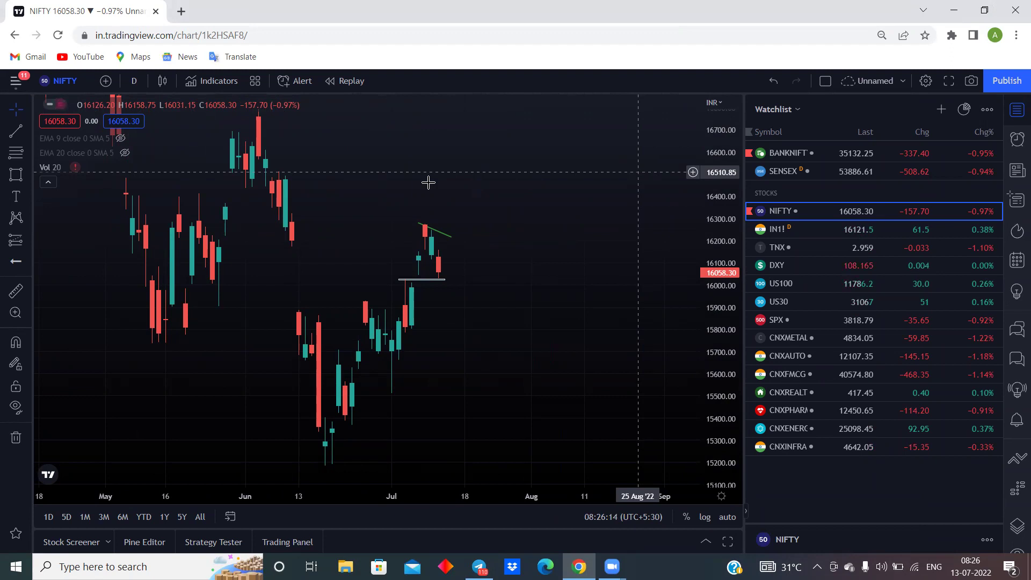
Display the EMA 9 on the daily NIFTY chart to compare it with price, and hide it again
mouse_move(125, 157)
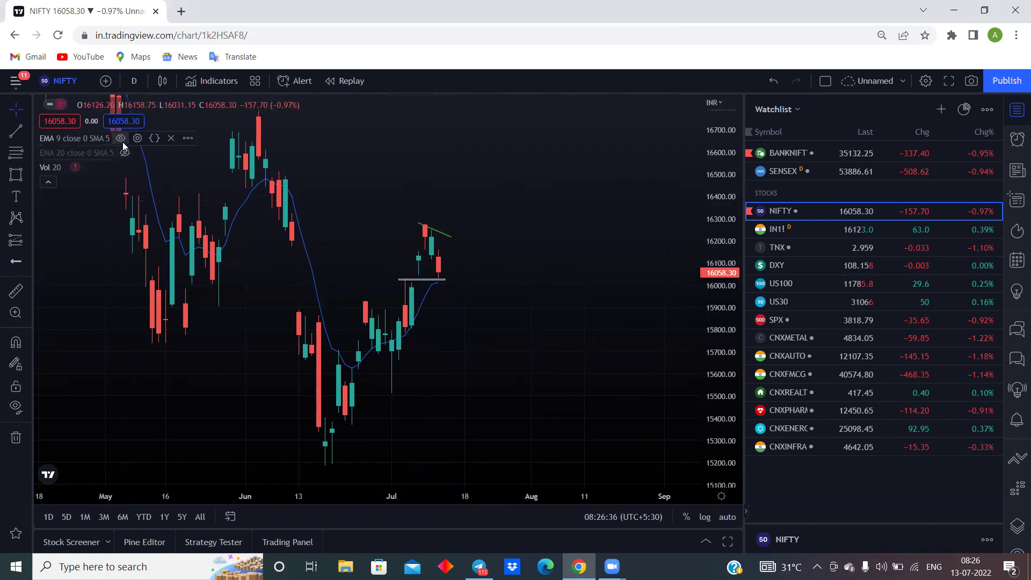
left_click(121, 139)
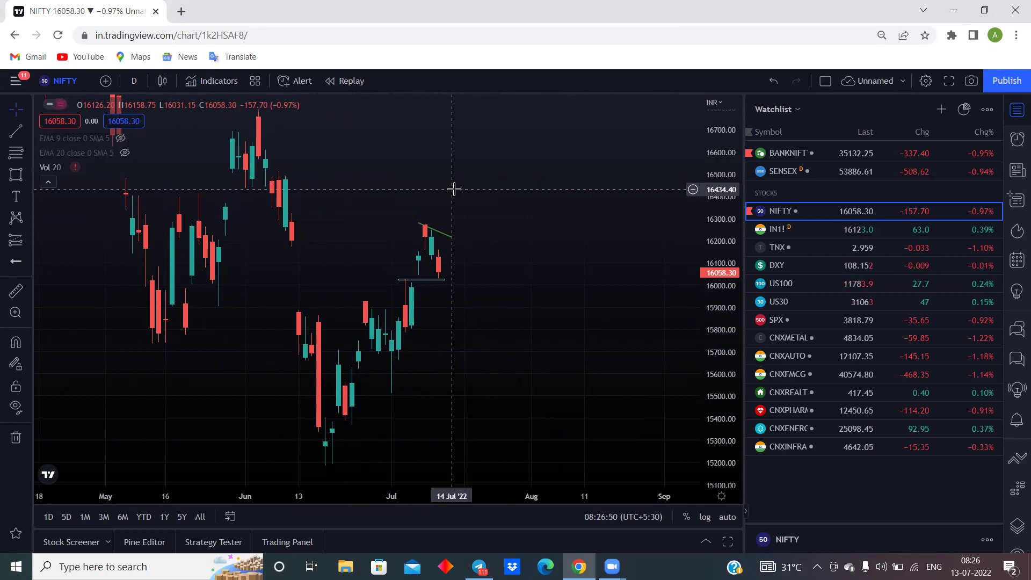
Return the NIFTY chart to the 15-minute interval and reset the chart view to inspect the latest candles
left_click(133, 80)
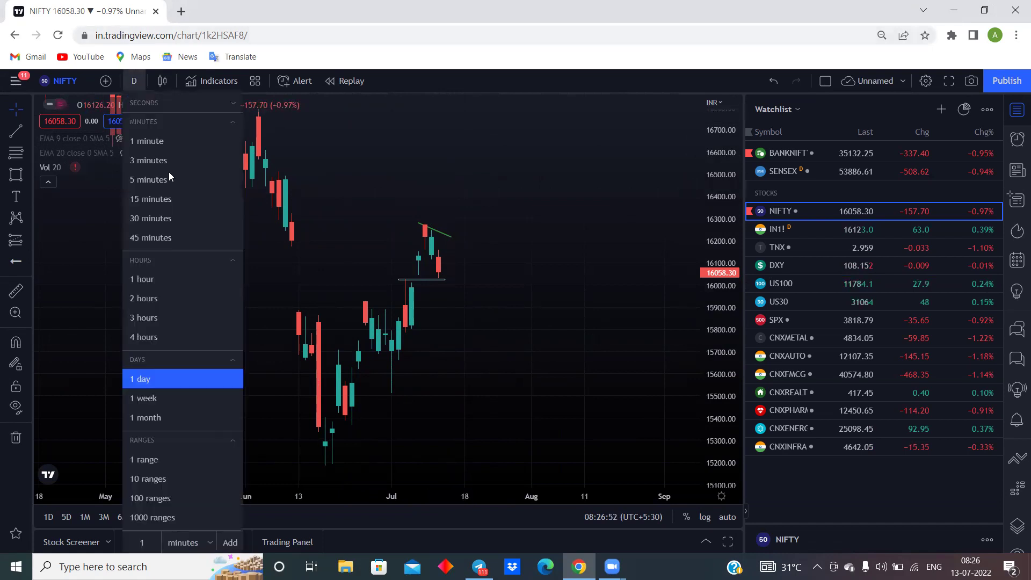
left_click(172, 199)
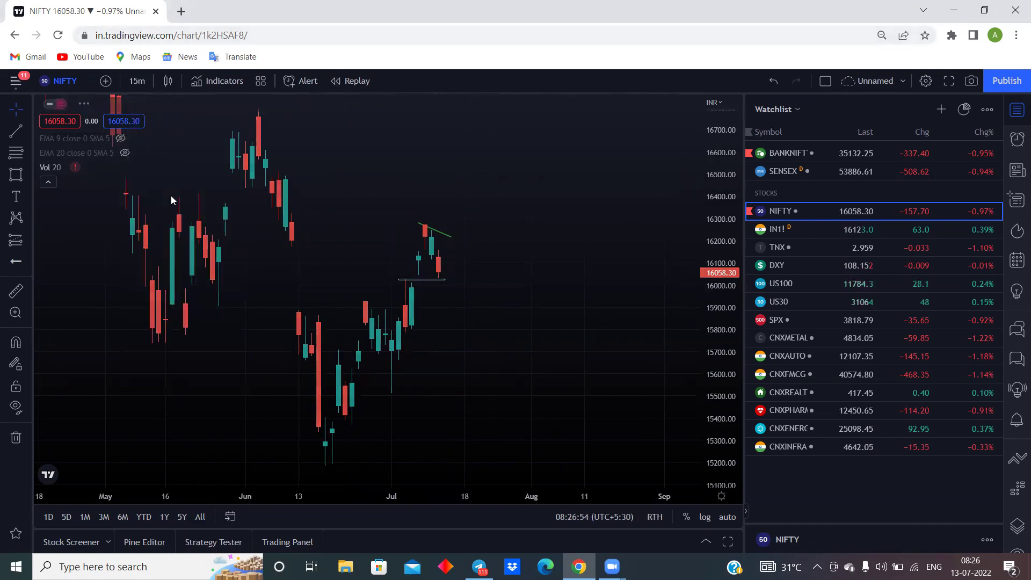
right_click(274, 178)
left_click(308, 191)
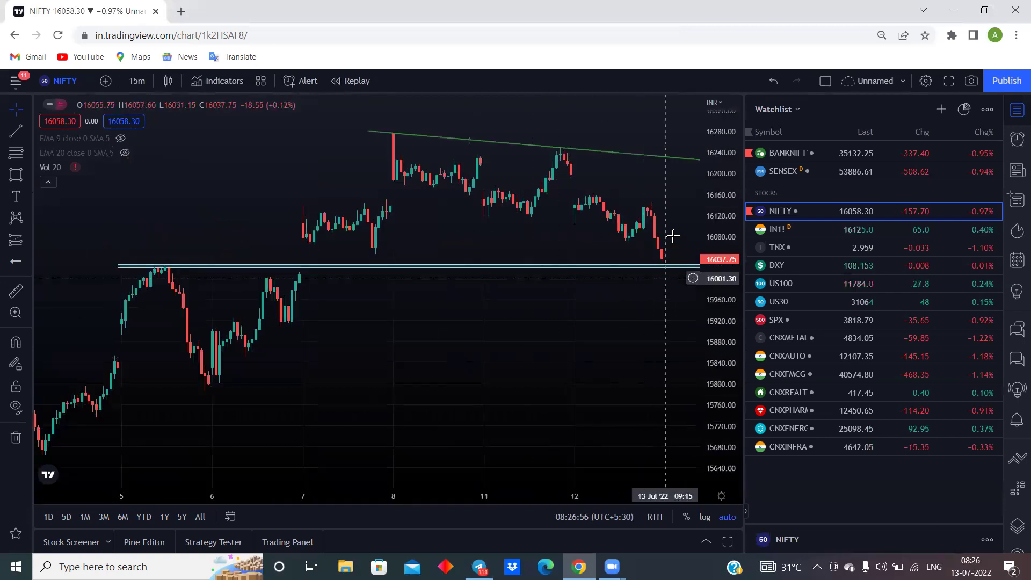
scroll(416, 428, "right", 5)
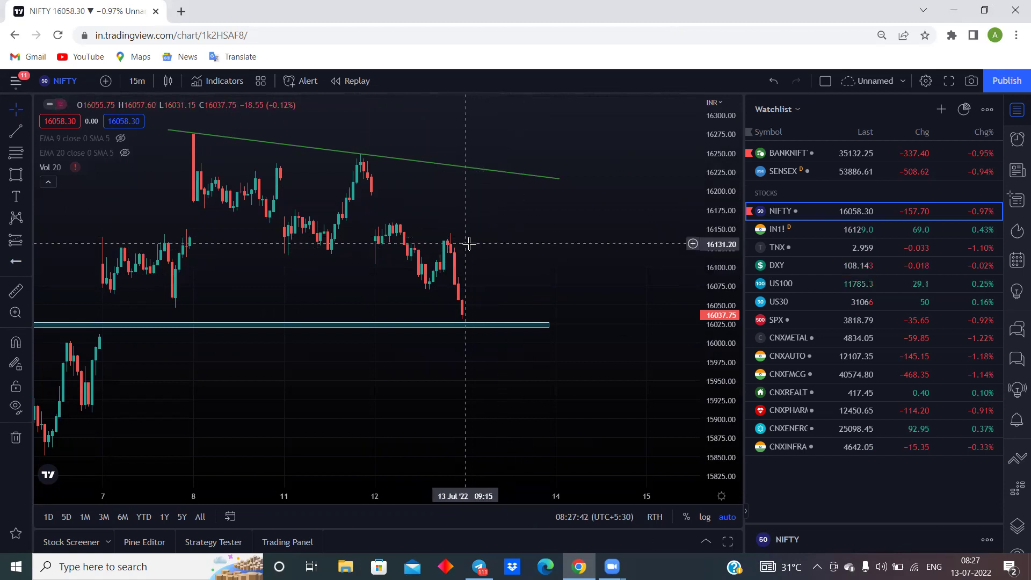
left_click(519, 178)
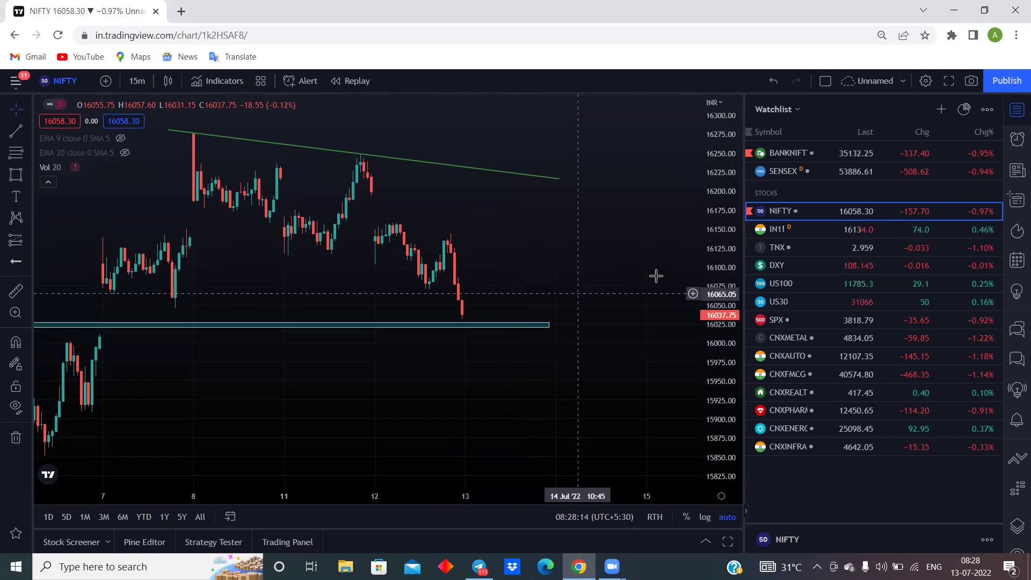
Switch the symbol panel to the Red list and load the BANKNIFTY chart
left_click(772, 109)
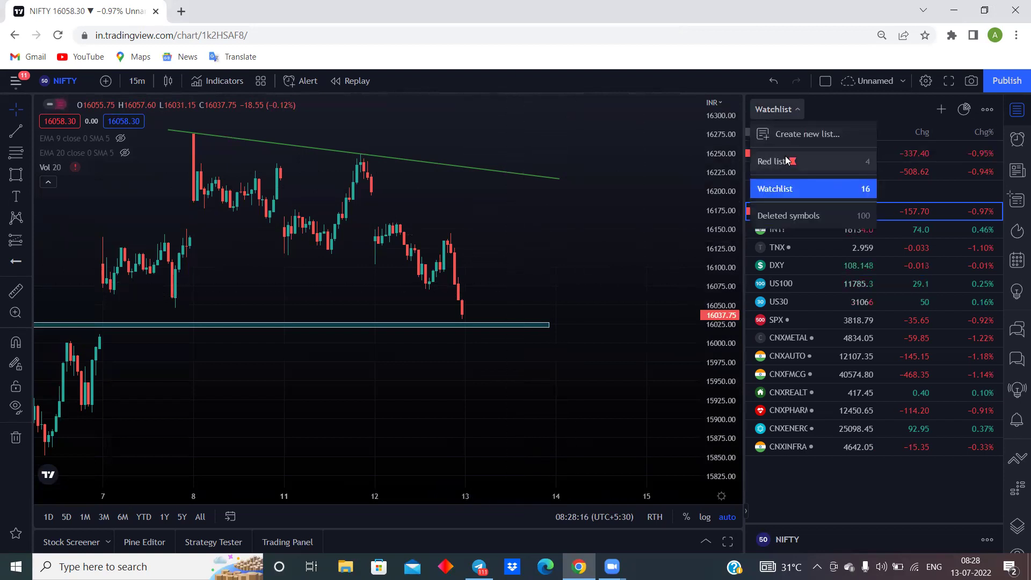
left_click(785, 160)
left_click(845, 172)
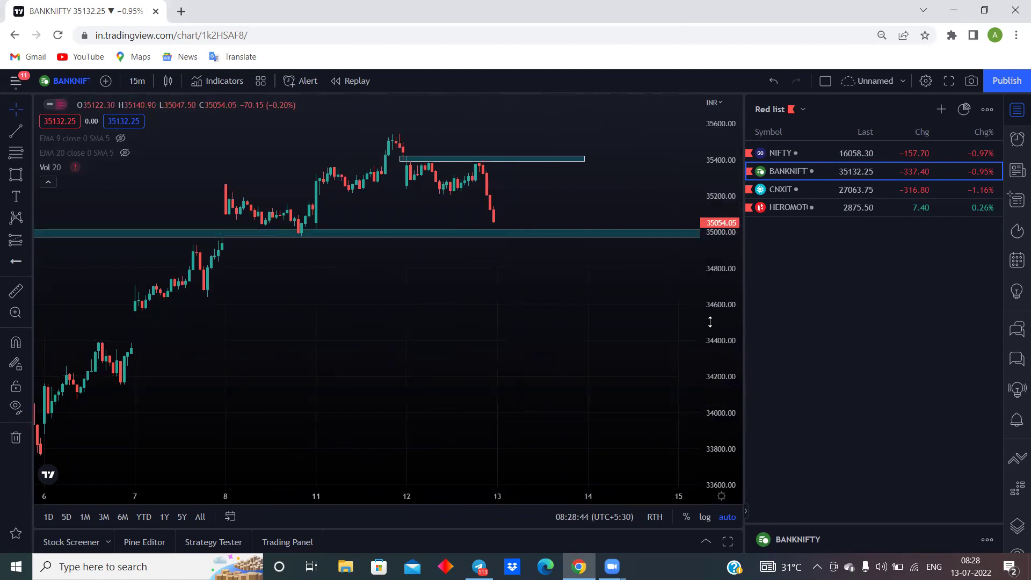
left_click_drag(710, 297, 259, 504)
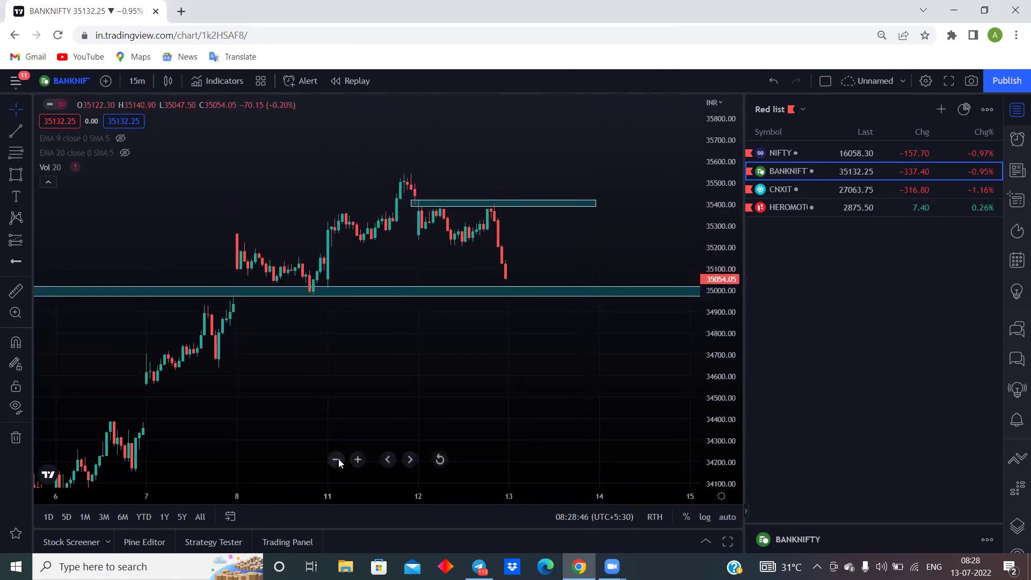
left_click(357, 459)
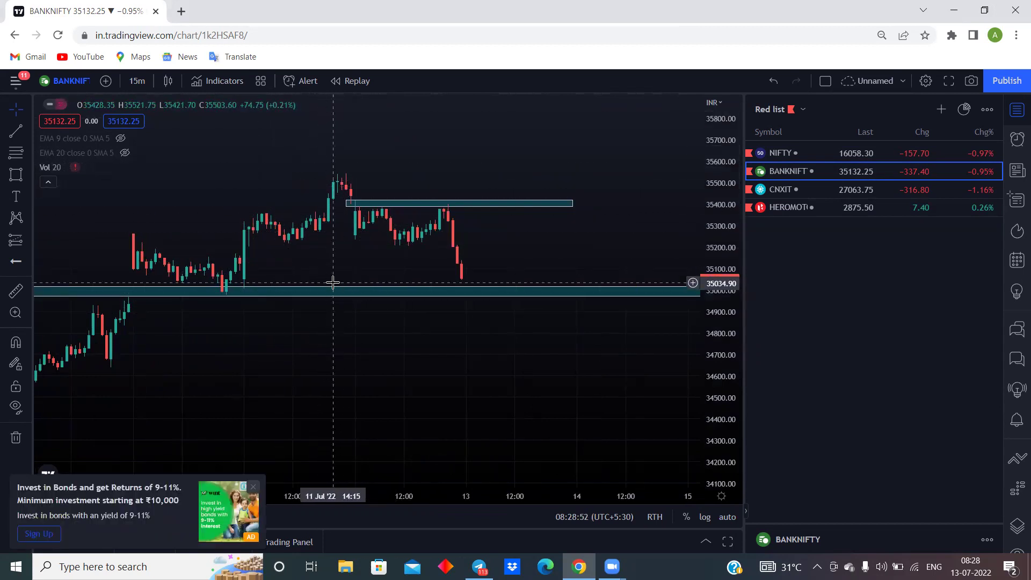
Dismiss the bonds advertisement and the ad-free upgrade offer covering the BANKNIFTY chart
left_click(256, 490)
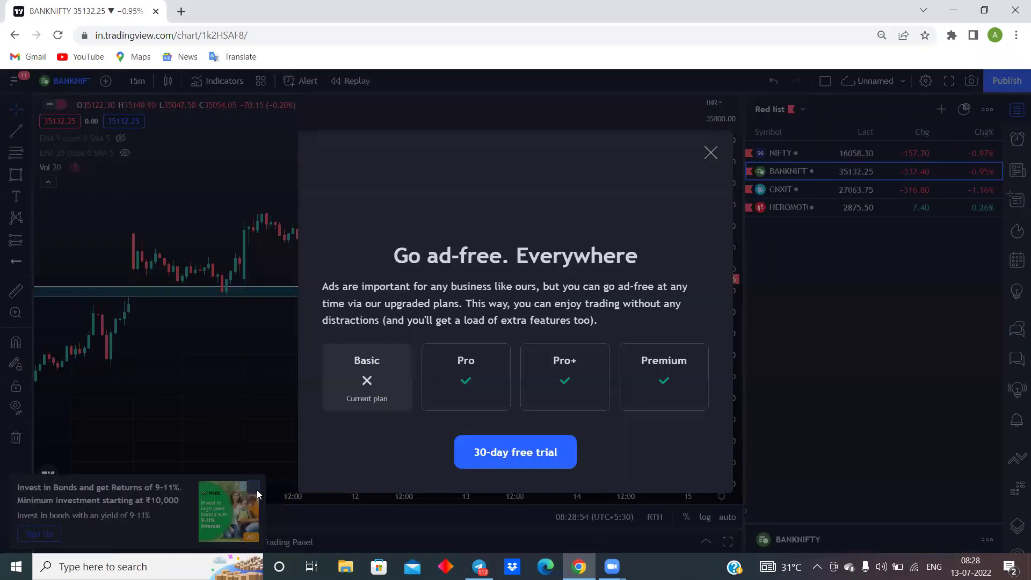
left_click(705, 156)
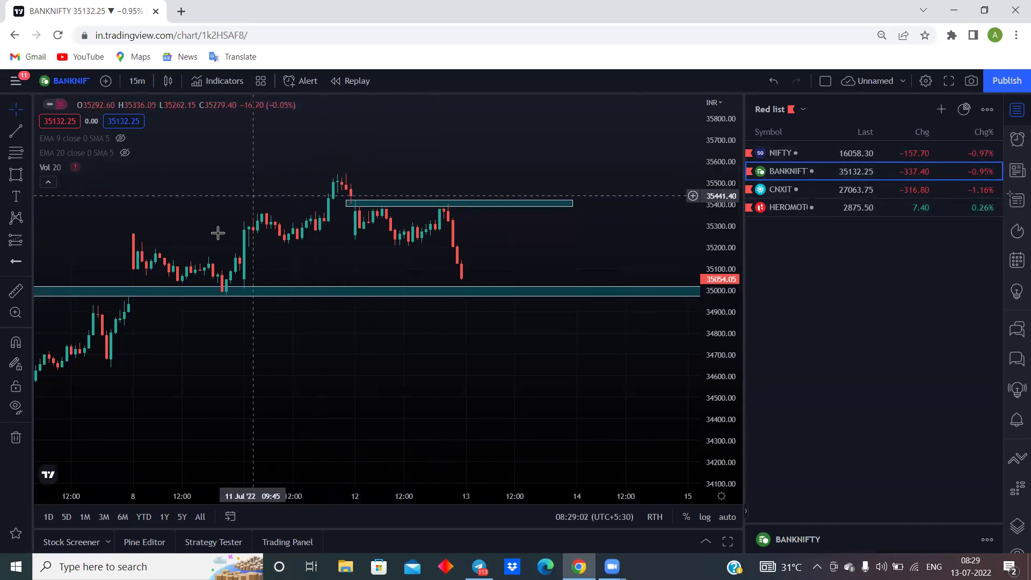
Load the HEROMOTOCO chart from the Red list and rescale it to show the recent candles beneath the resistance zone
left_click(248, 296)
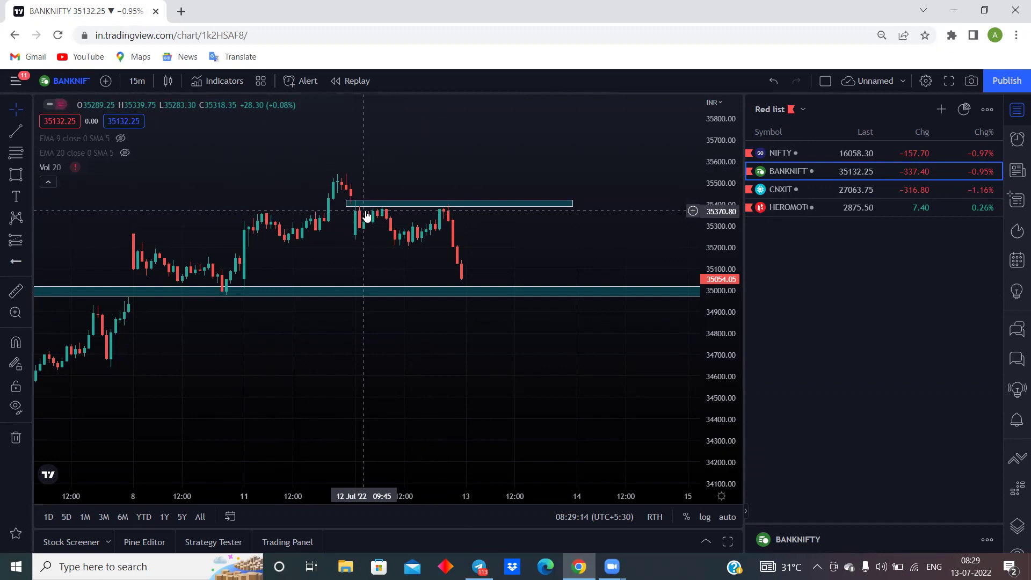
left_click(805, 213)
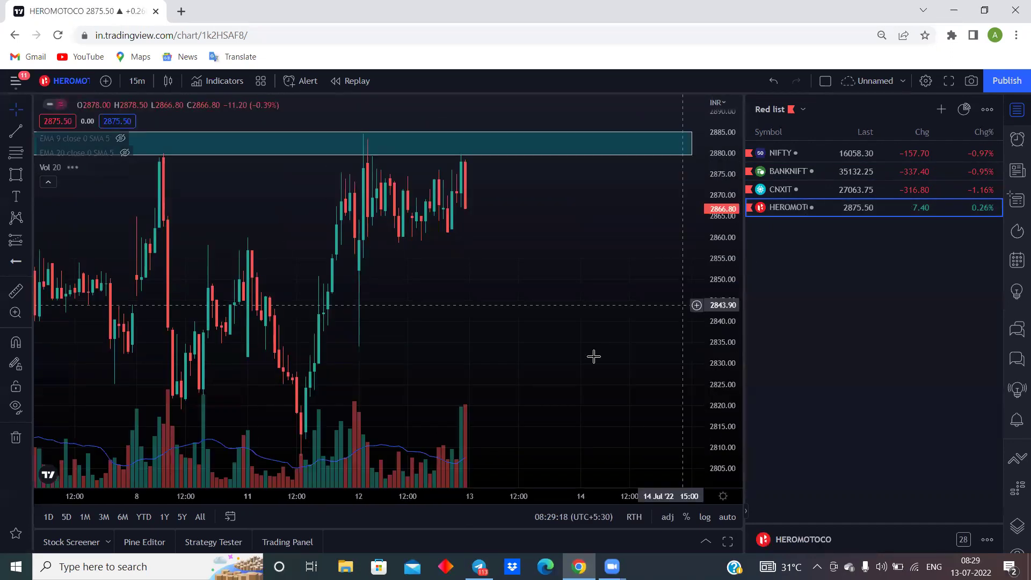
left_click_drag(714, 238, 709, 437)
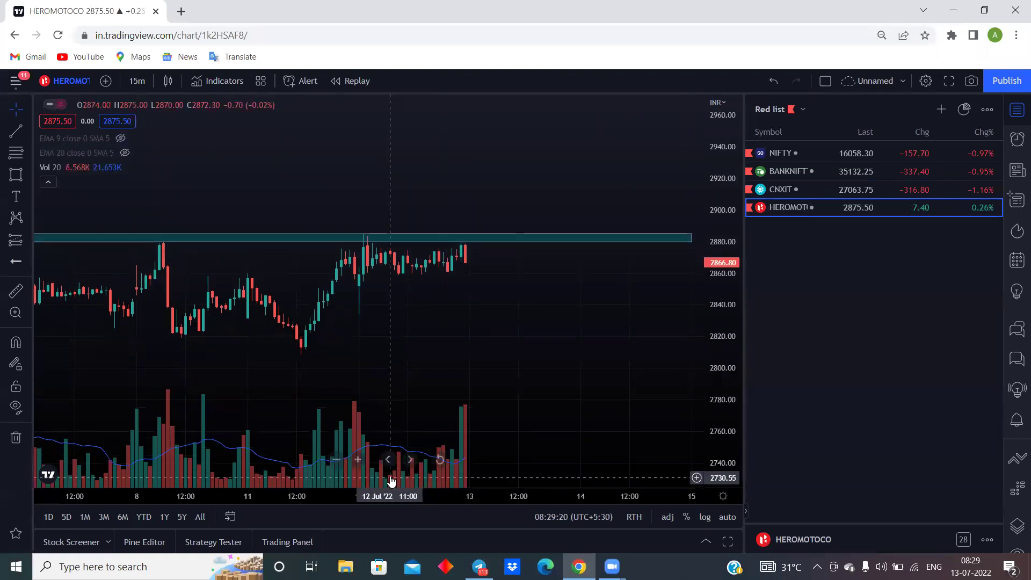
left_click(337, 460)
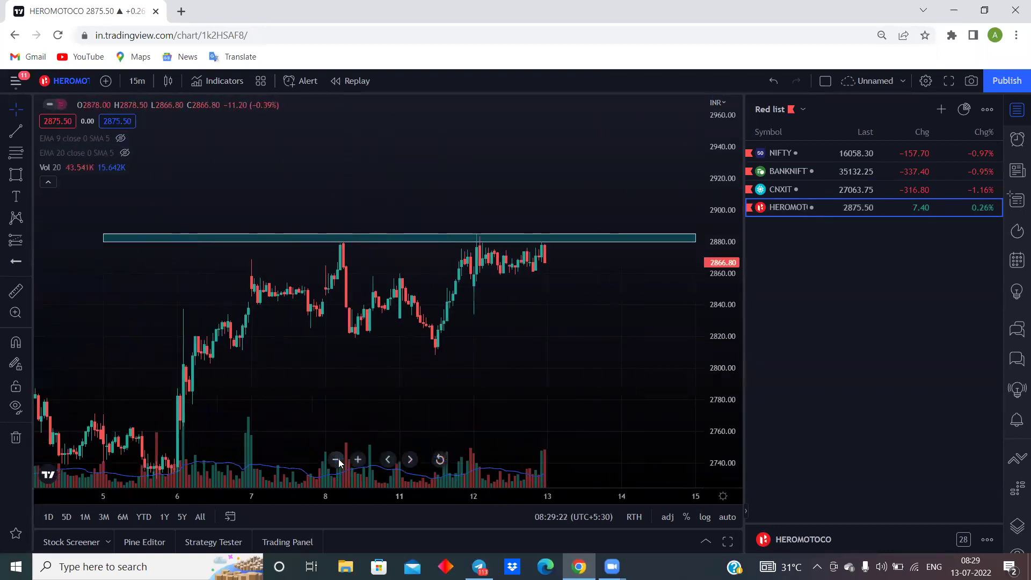
left_click(362, 461)
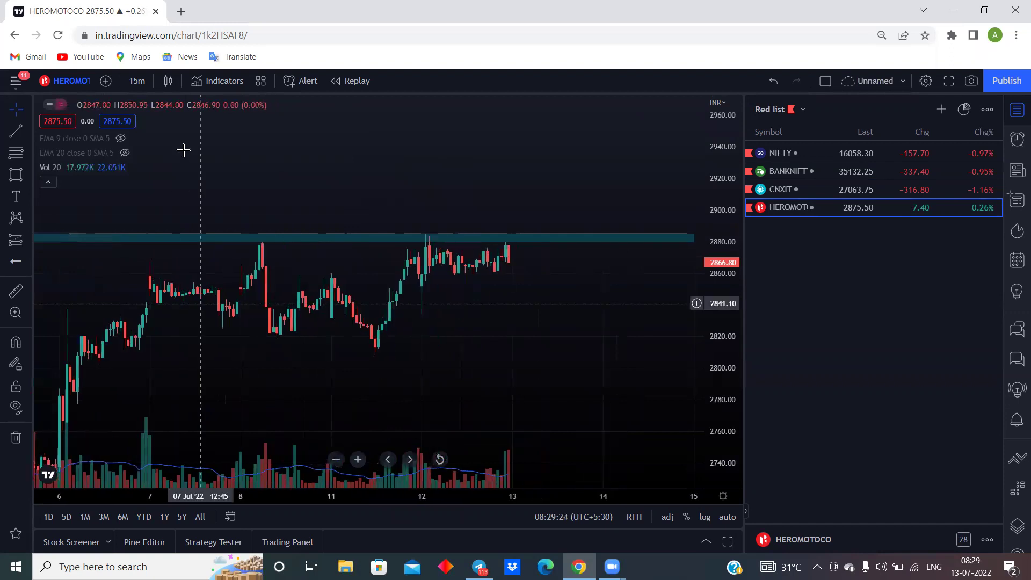
Examine HEROMOTOCO price action on the 1-day interval, and return the chart to the 15-minute interval
left_click(137, 81)
left_click(187, 384)
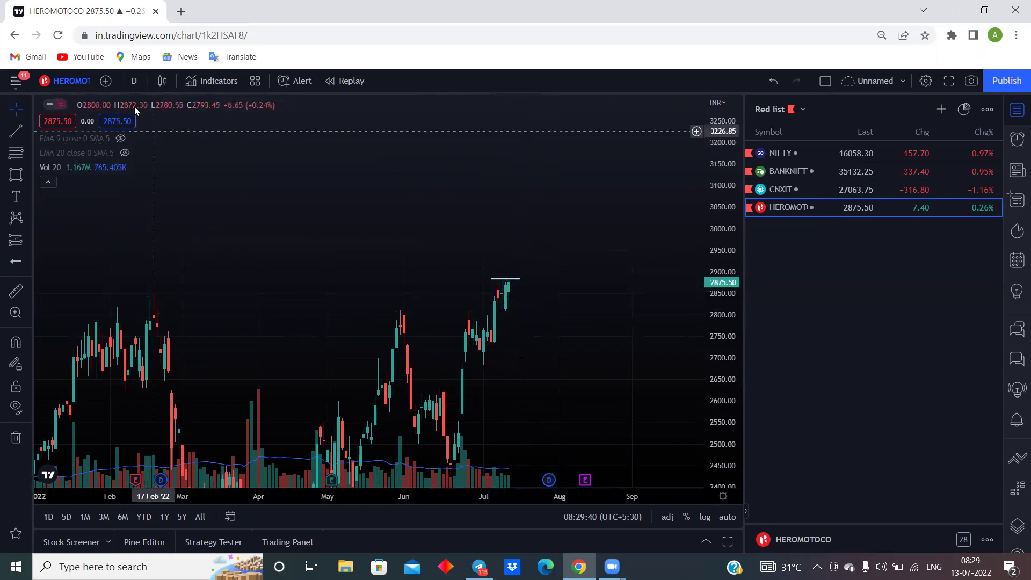
left_click(137, 81)
left_click(159, 199)
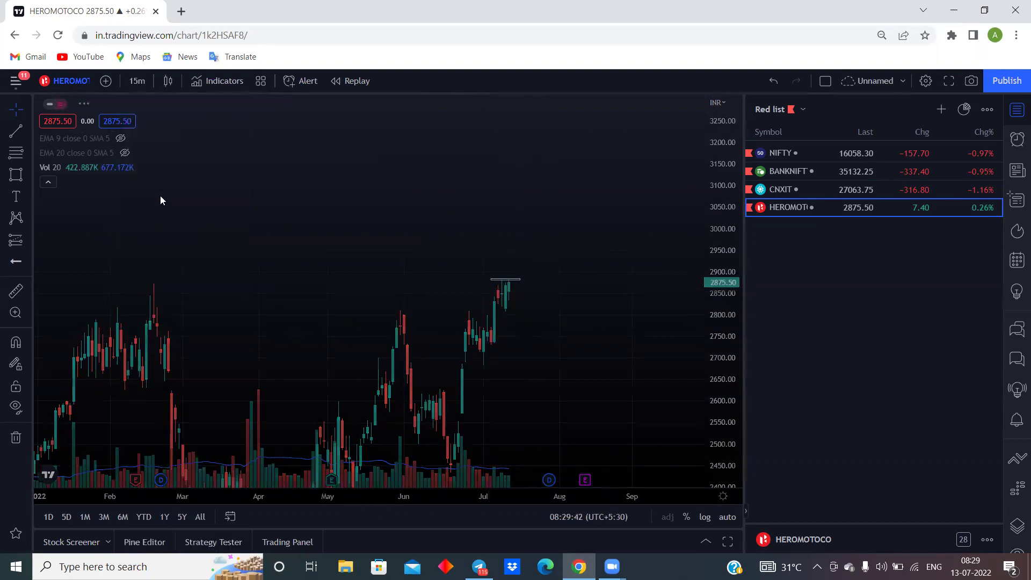
Reset the 15-minute HEROMOTOCO chart view and compress the price scale to inspect the latest candles against the resistance zone
right_click(203, 185)
left_click(253, 200)
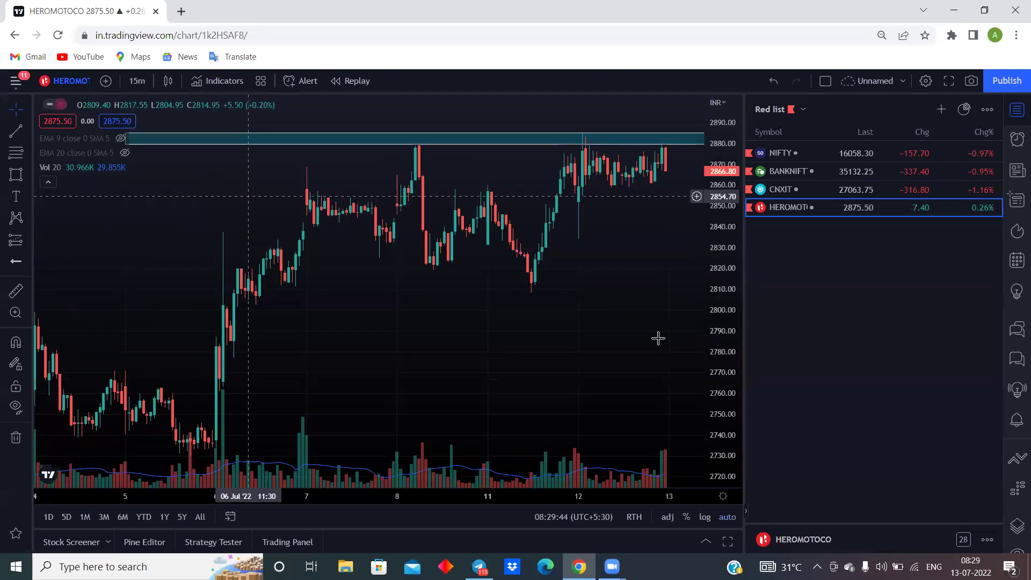
left_click_drag(723, 212, 704, 320)
left_click_drag(600, 279, 538, 320)
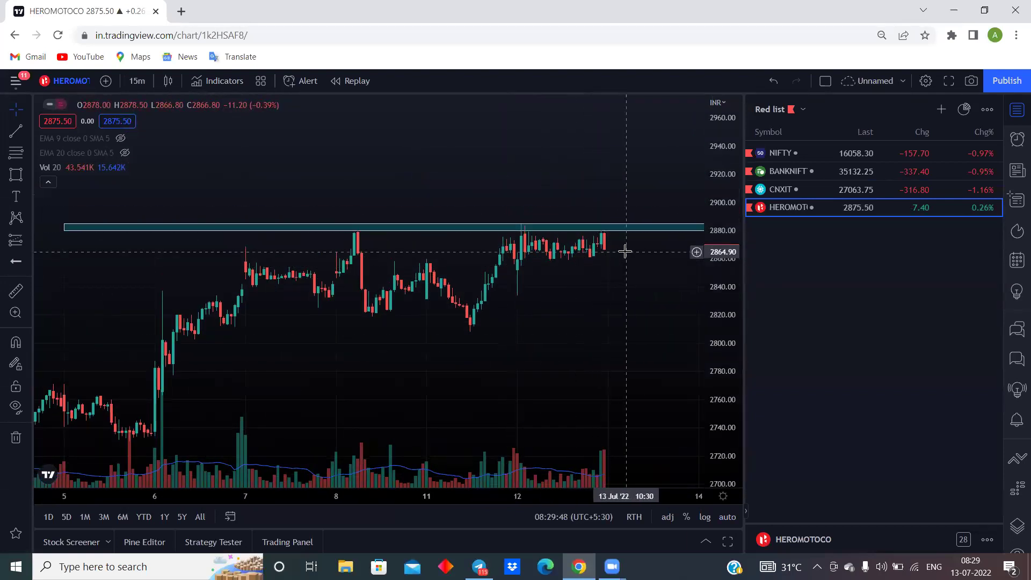
left_click_drag(625, 251, 511, 334)
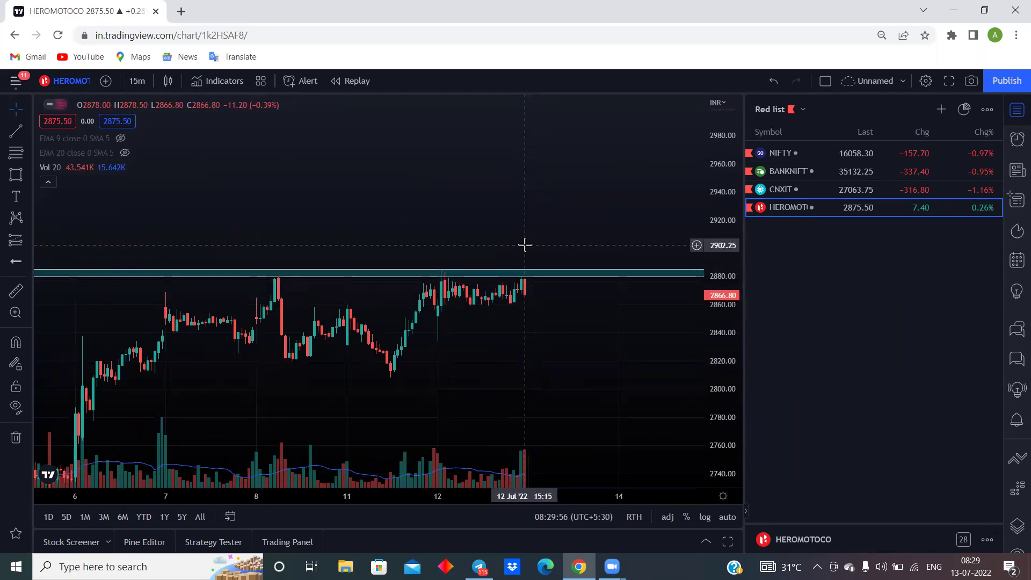
left_click(517, 274)
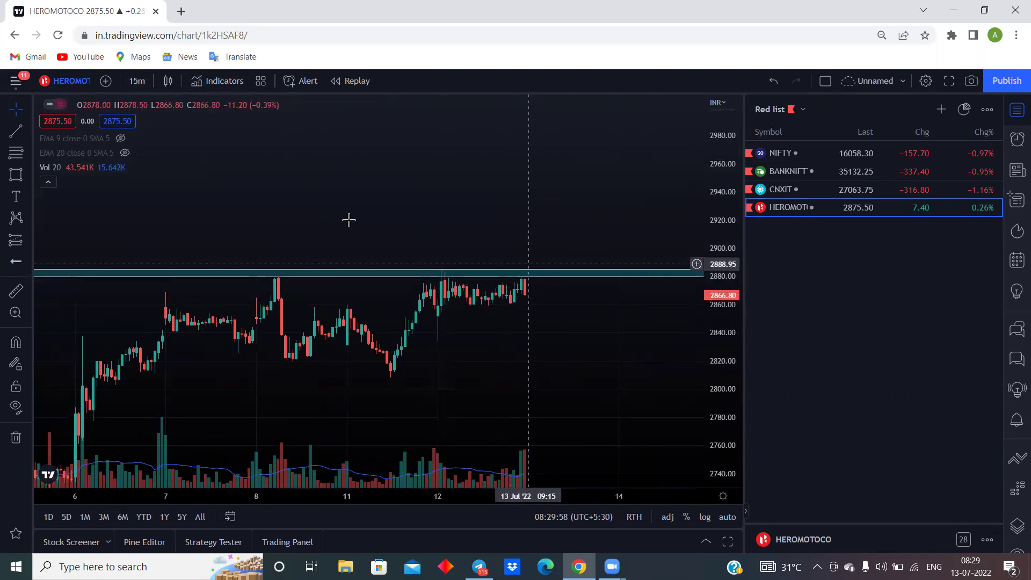
Switch the HEROMOTOCO chart to the 5-minute interval and stretch the price scale around the resistance zone
left_click(144, 84)
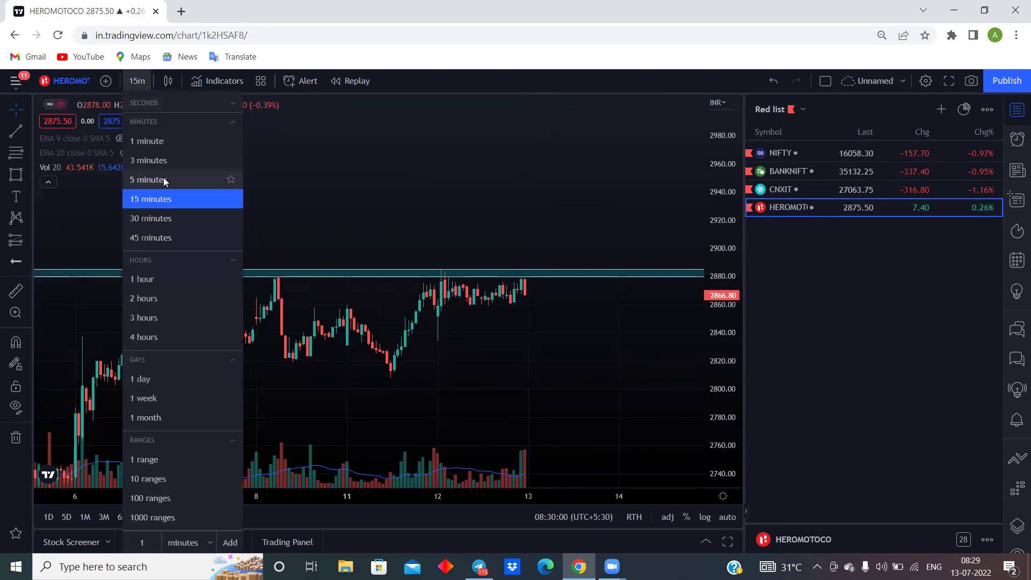
left_click(165, 180)
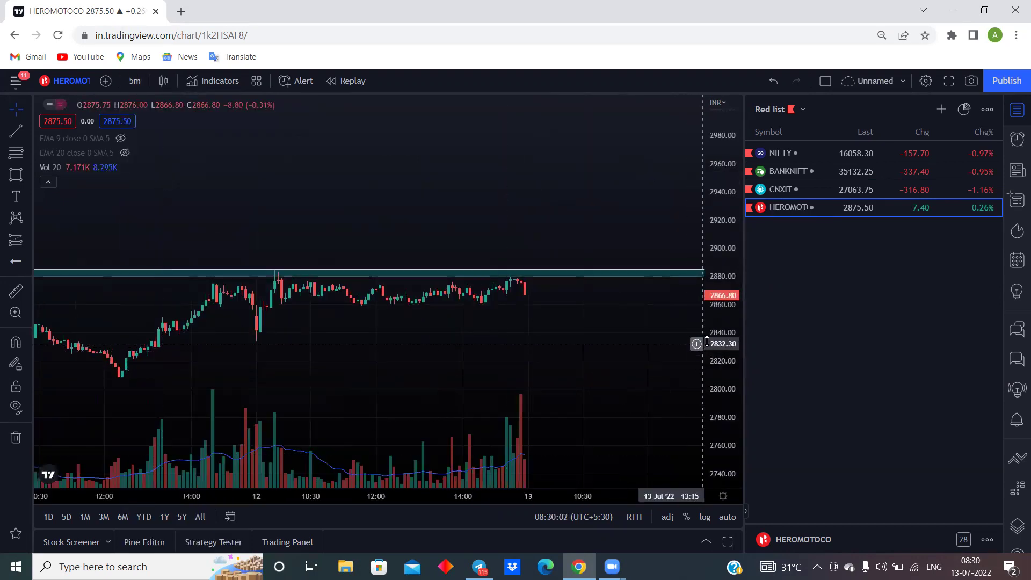
left_click_drag(706, 341, 568, 248)
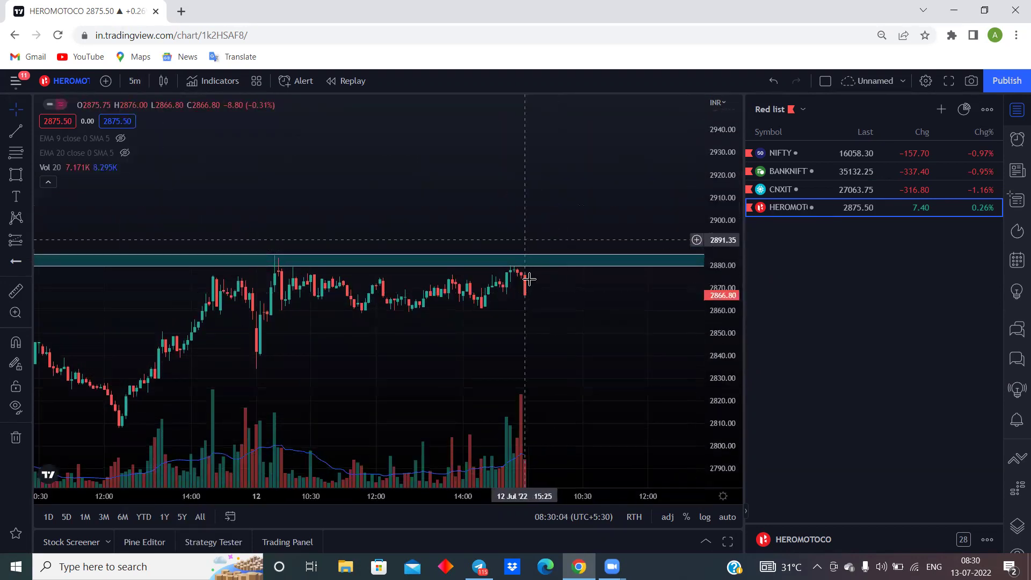